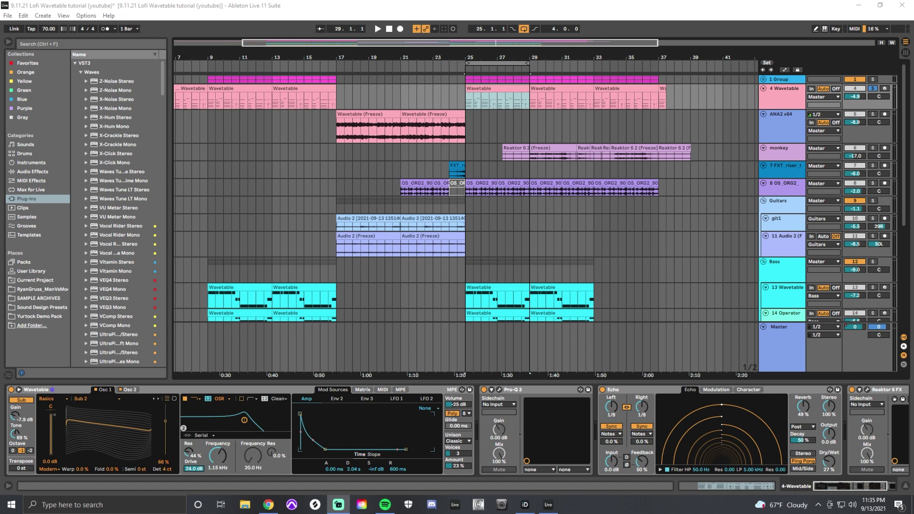
# Step: Compare the wavetable, tuning and warp settings of oscillators 1 and 2, and check the filter section of the Wavetable synth
pyautogui.moveTo(93, 417); pyautogui.dragTo(89, 427)
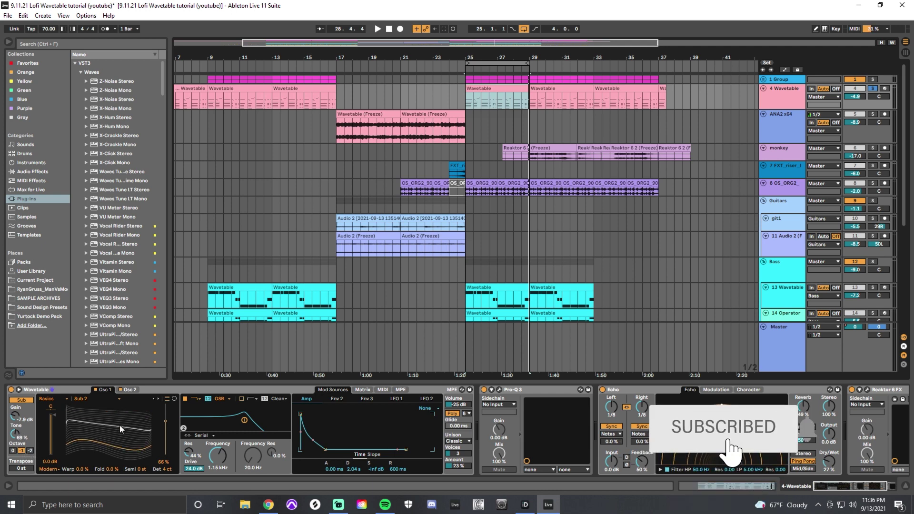
pyautogui.click(125, 390)
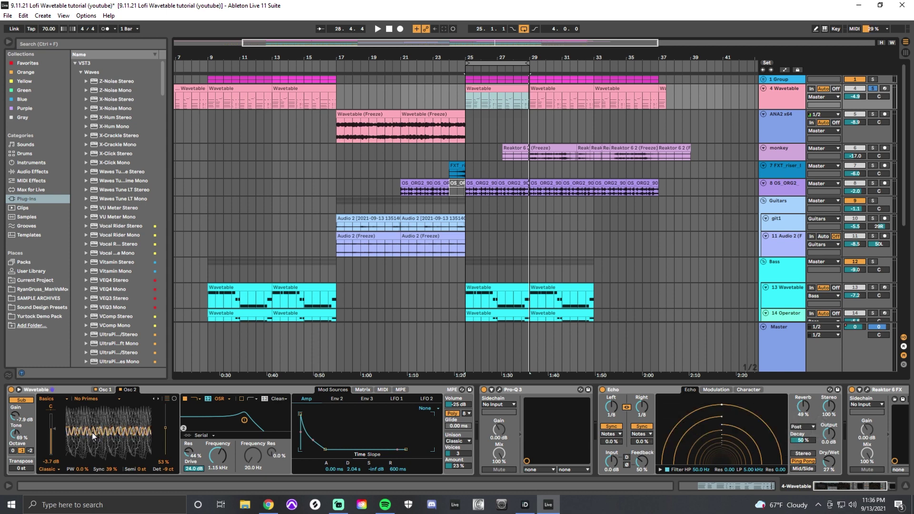
pyautogui.click(102, 391)
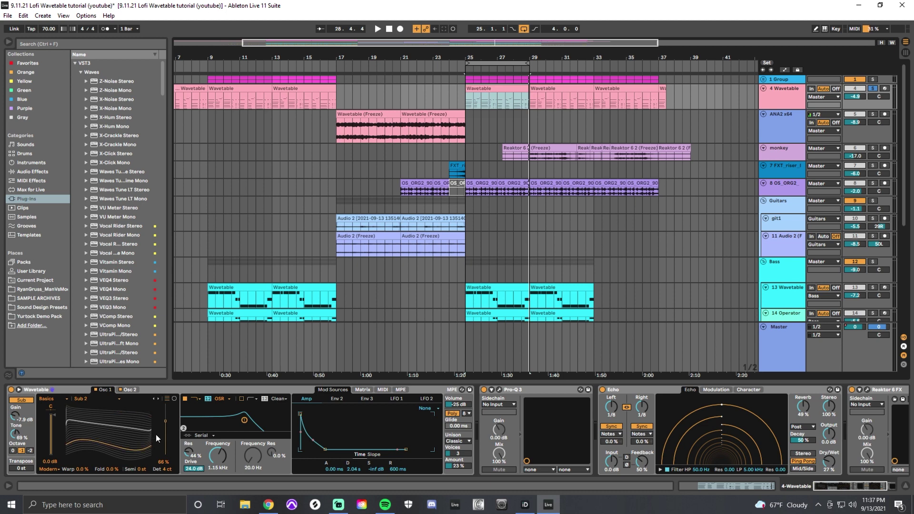
pyautogui.click(128, 390)
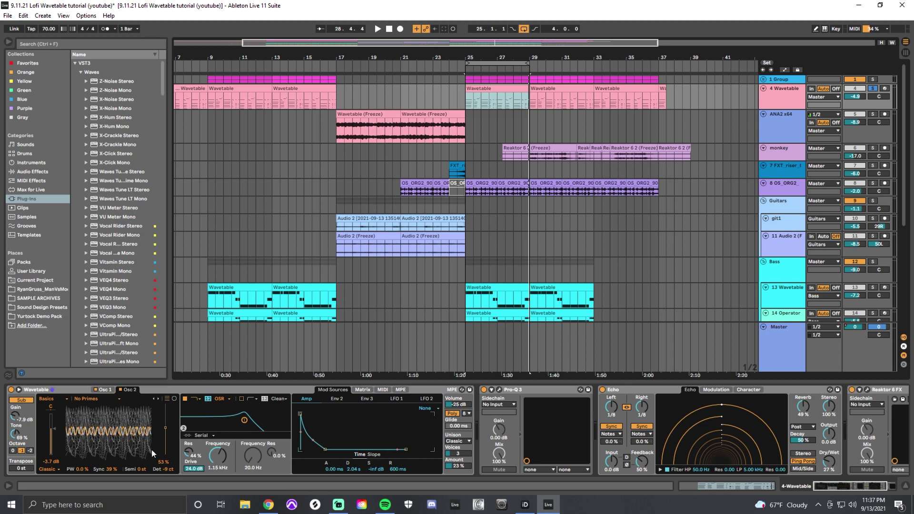
pyautogui.click(105, 390)
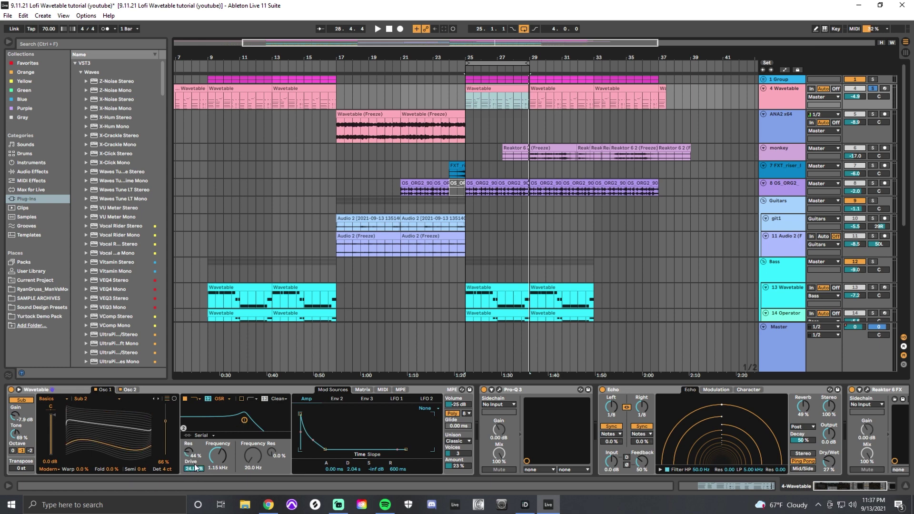
pyautogui.click(227, 402)
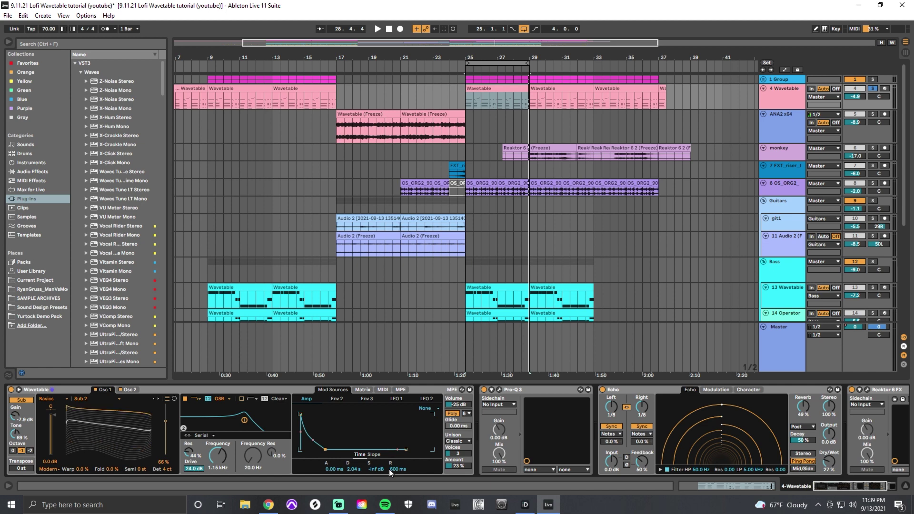
# Step: Examine Envelope 2's shape and its modulation matrix routings to oscillator 1's pitch, position and fold
pyautogui.click(340, 399)
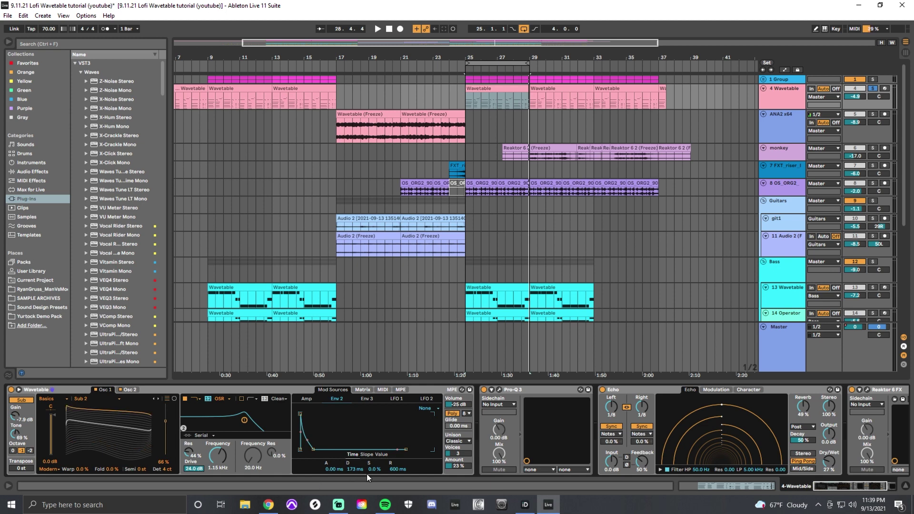
pyautogui.click(355, 390)
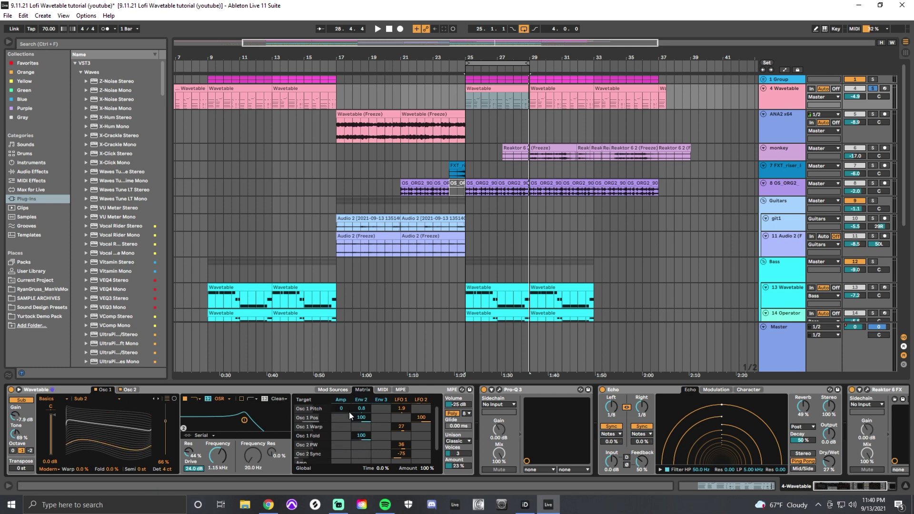
pyautogui.click(363, 446)
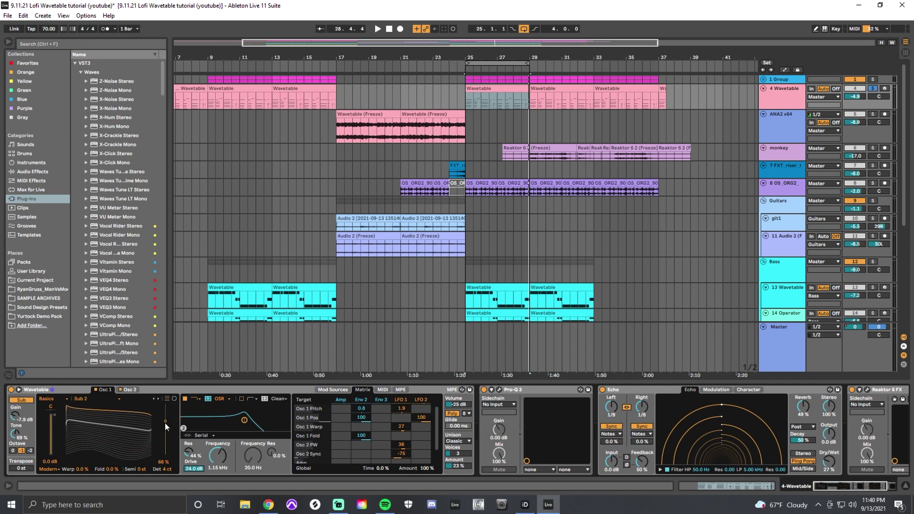
pyautogui.click(332, 389)
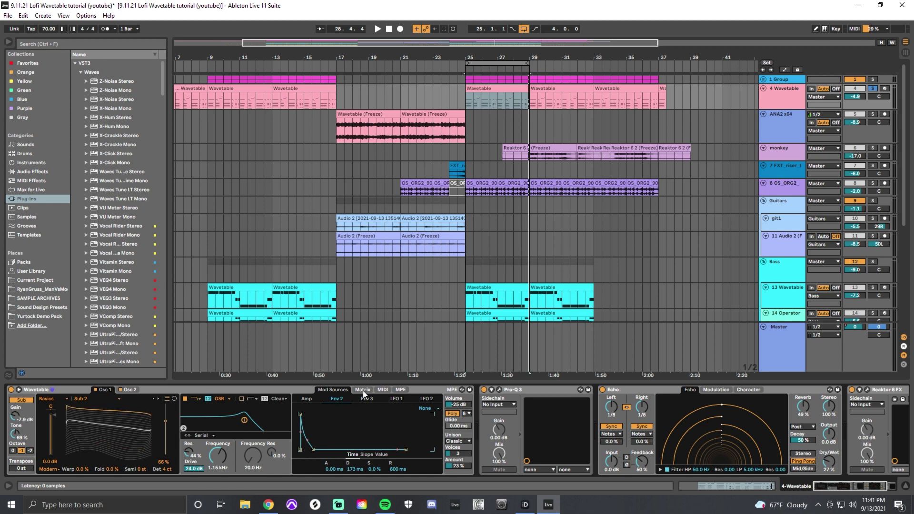
pyautogui.click(363, 390)
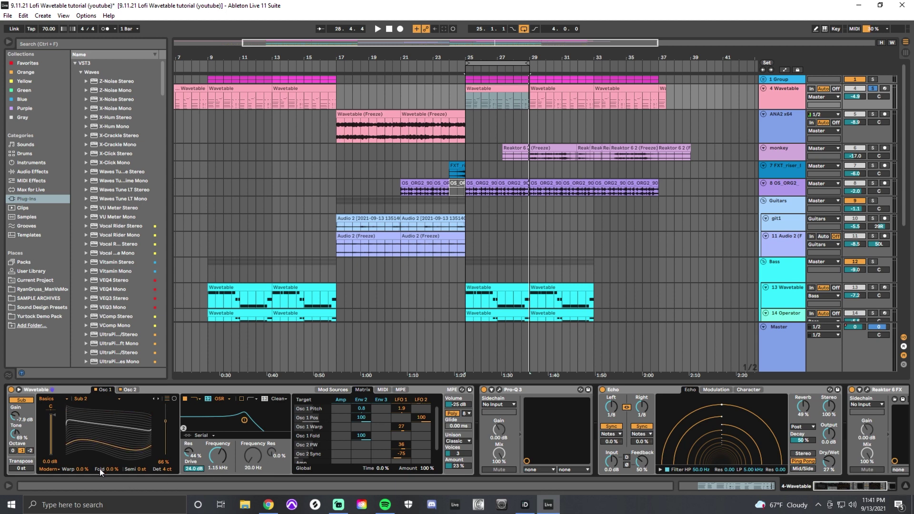
# Step: Examine the LFO 2 waveform, rate and amount, and check its routing in the modulation matrix
pyautogui.click(345, 388)
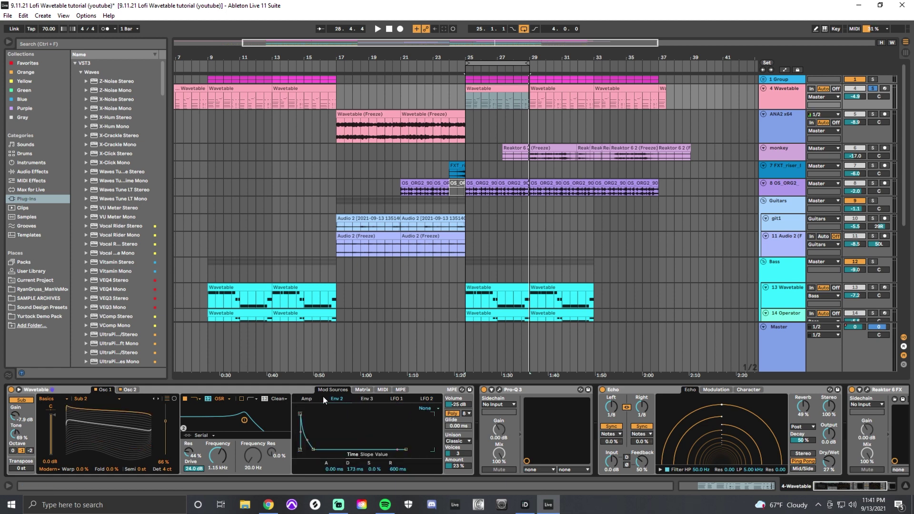
pyautogui.click(395, 399)
pyautogui.click(426, 399)
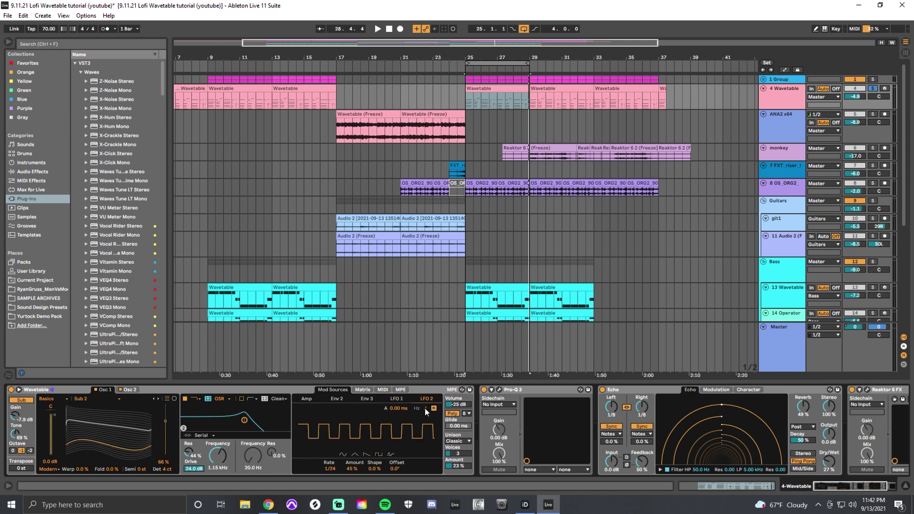
pyautogui.click(363, 389)
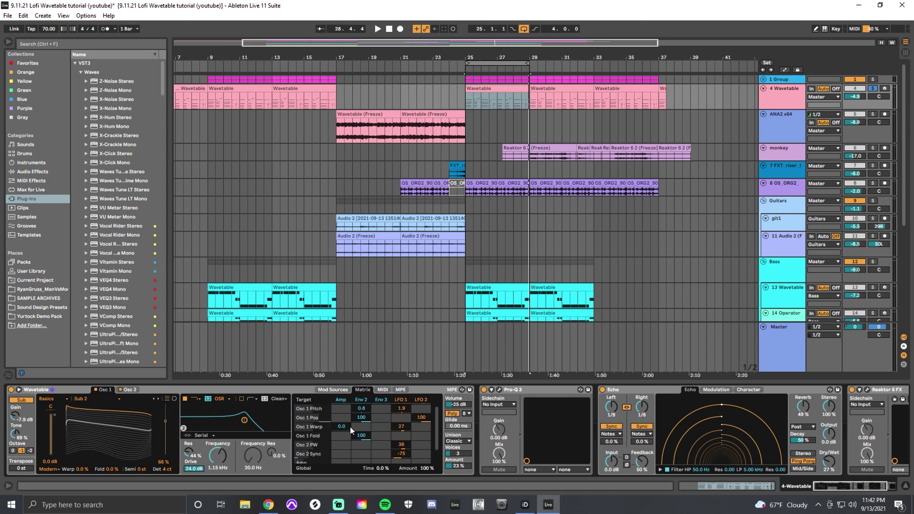
# Step: Examine LFO 1's settings and its matrix amounts for oscillator 1's pitch and warp
pyautogui.click(358, 398)
pyautogui.click(396, 398)
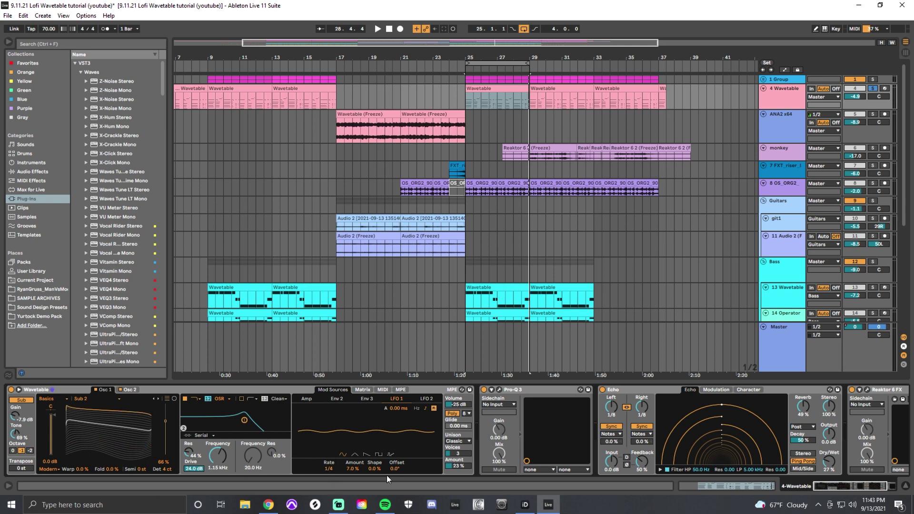
pyautogui.click(362, 389)
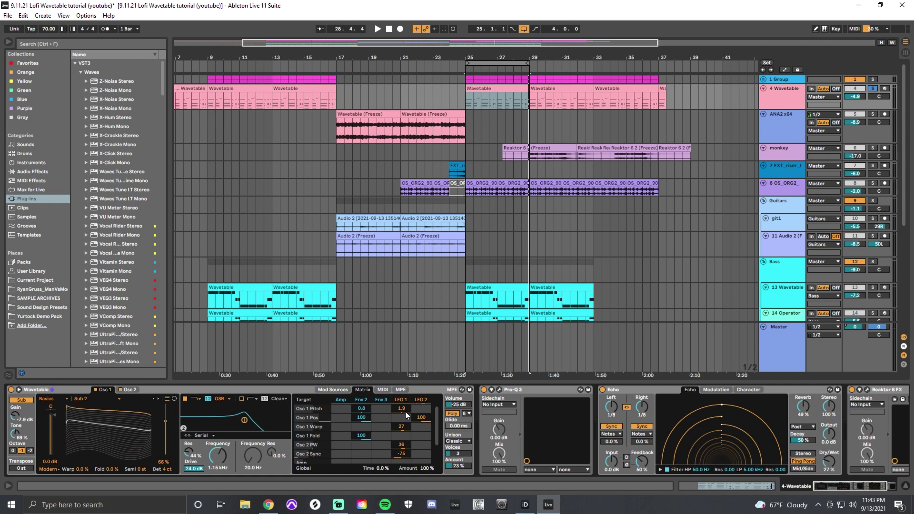
pyautogui.click(370, 444)
pyautogui.click(404, 429)
# Step: Inspect oscillator 2's Classic effect mode with its PW and Sync values, alongside their modulation matrix targets
pyautogui.click(130, 389)
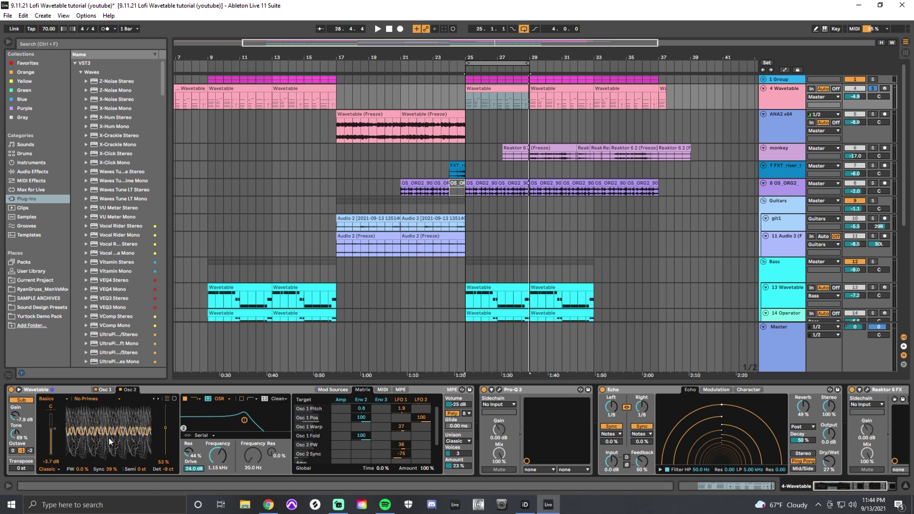
pyautogui.click(58, 470)
pyautogui.click(78, 472)
pyautogui.click(361, 446)
# Step: Try raising LFO 1's amount strongly to exaggerate its modulation of the oscillator waveform
pyautogui.click(418, 400)
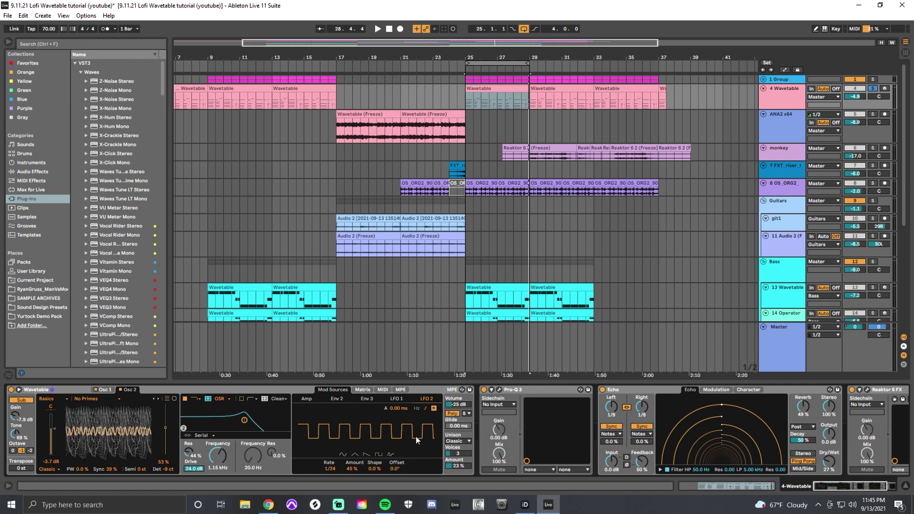
pyautogui.click(401, 397)
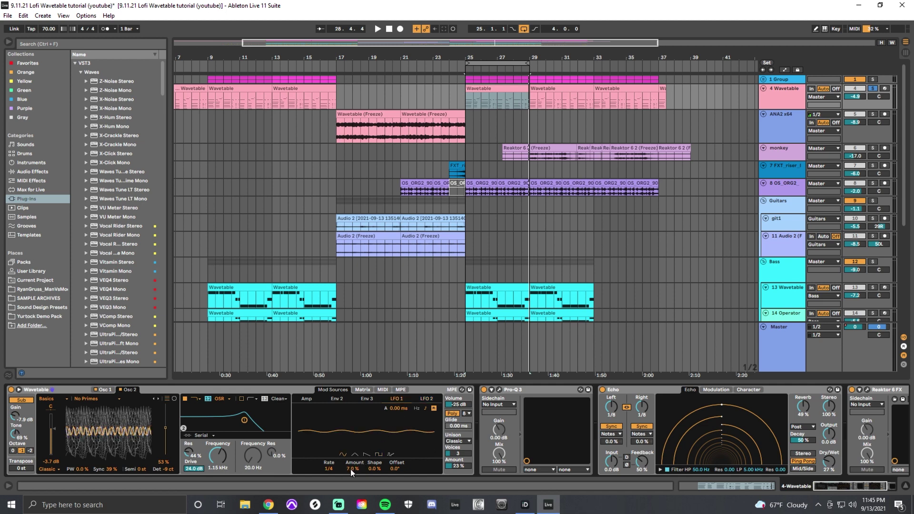
pyautogui.moveTo(350, 469); pyautogui.dragTo(350, 428)
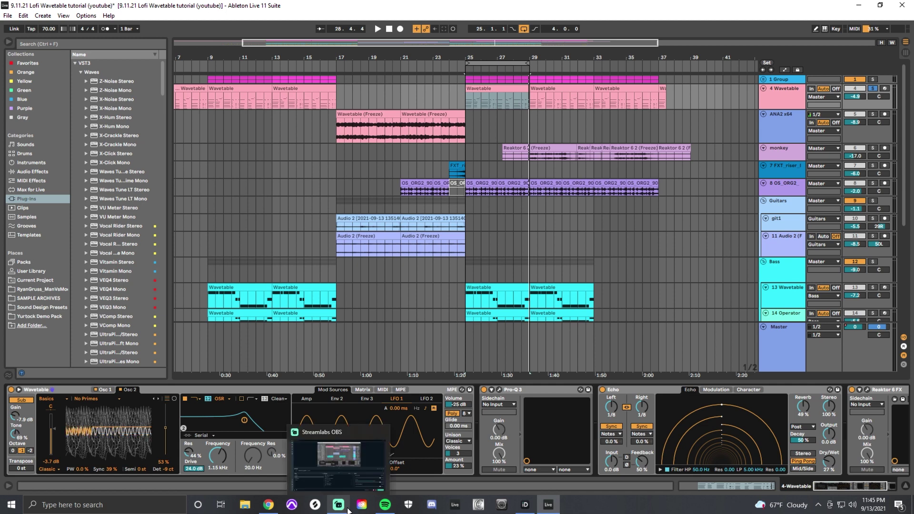
# Step: Review LFO 2's rate and its matrix routing to oscillator 1's position, with oscillator 1's wavetable in view
pyautogui.click(422, 398)
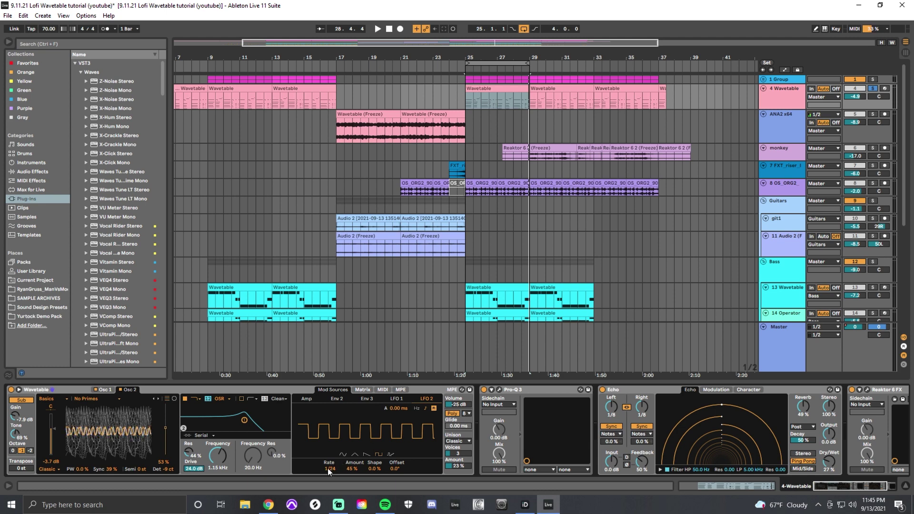
pyautogui.click(362, 390)
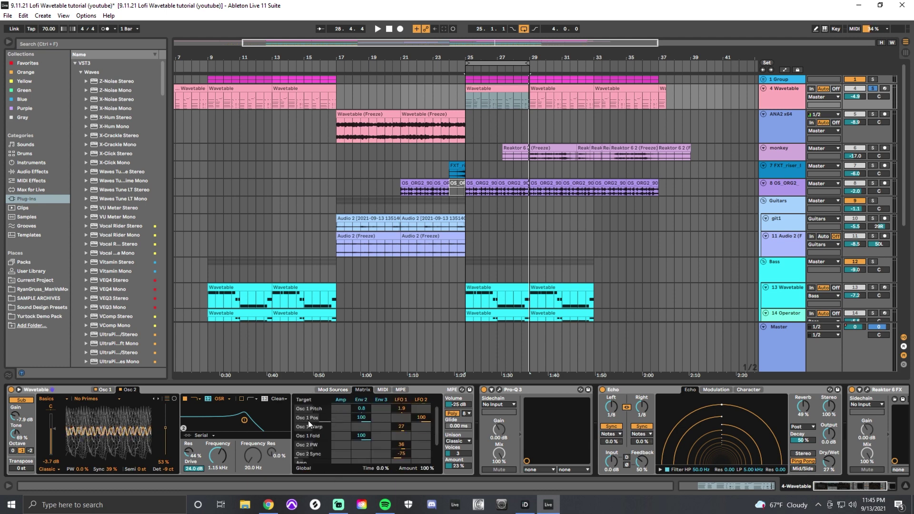
pyautogui.click(104, 389)
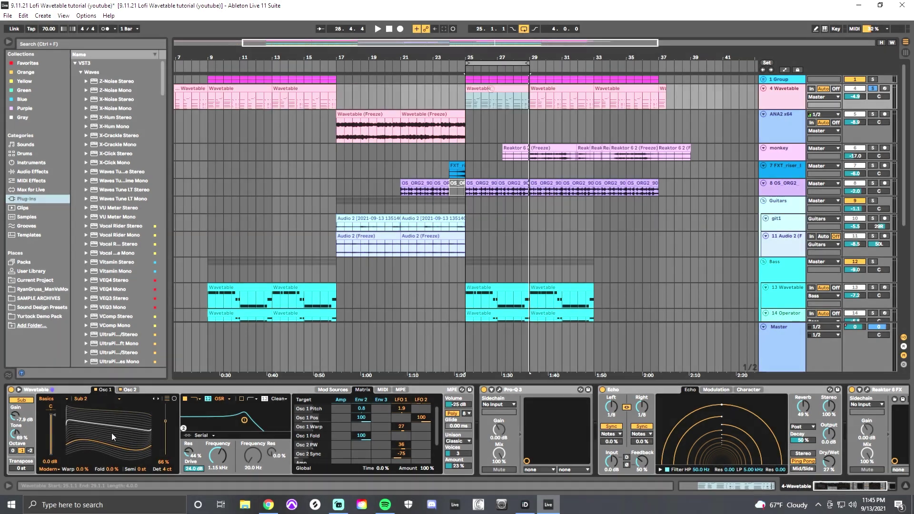
# Step: Play the Wavetable clip from bar 25 to hear the patch, and stop playback
pyautogui.press('space')
pyautogui.click(491, 89)
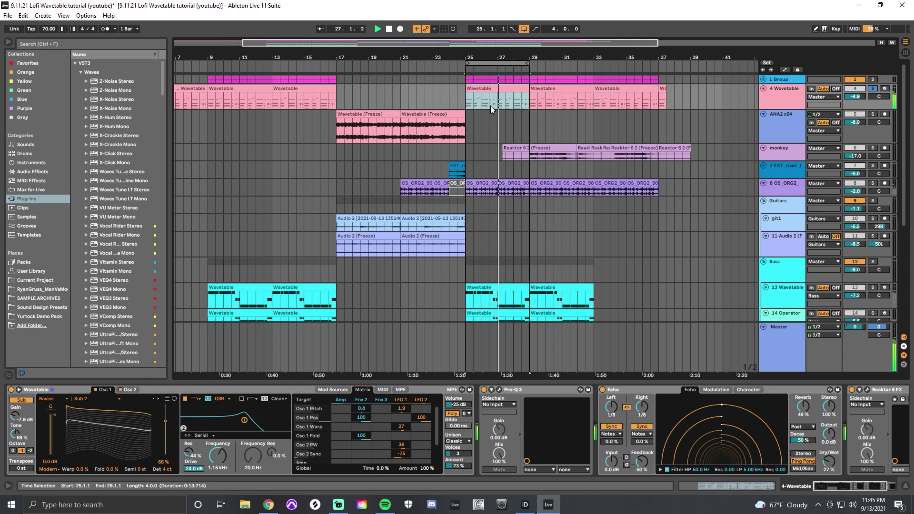
pyautogui.press('space')
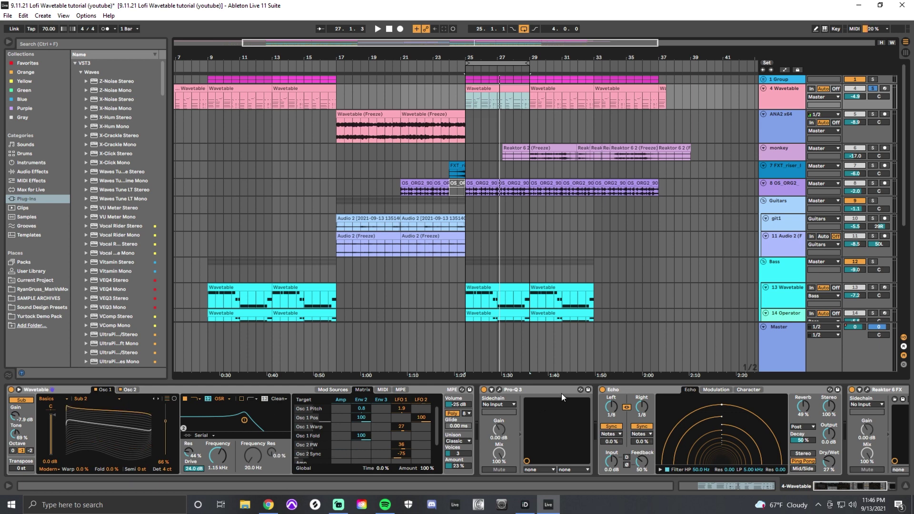
# Step: Check the low-cut curve in Pro-Q 3, close its window and inspect the Echo device's delay settings
pyautogui.click(499, 390)
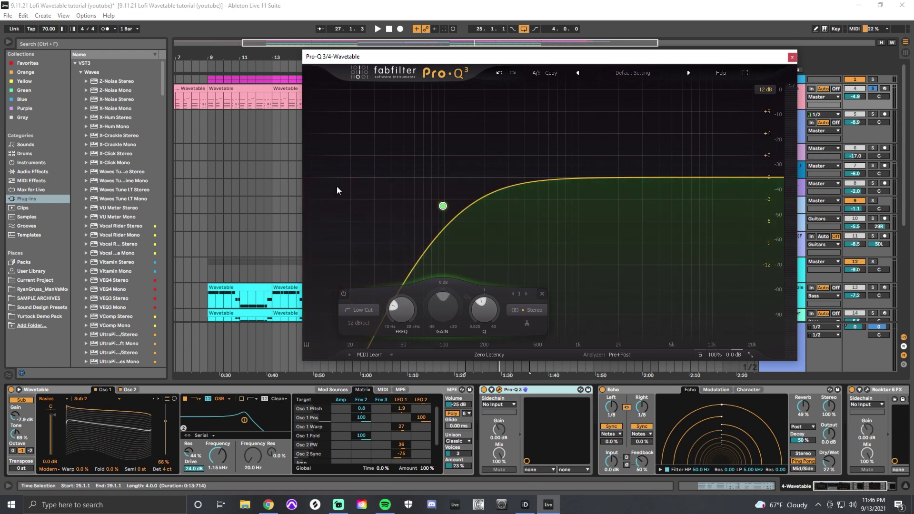
pyautogui.click(792, 57)
pyautogui.click(631, 392)
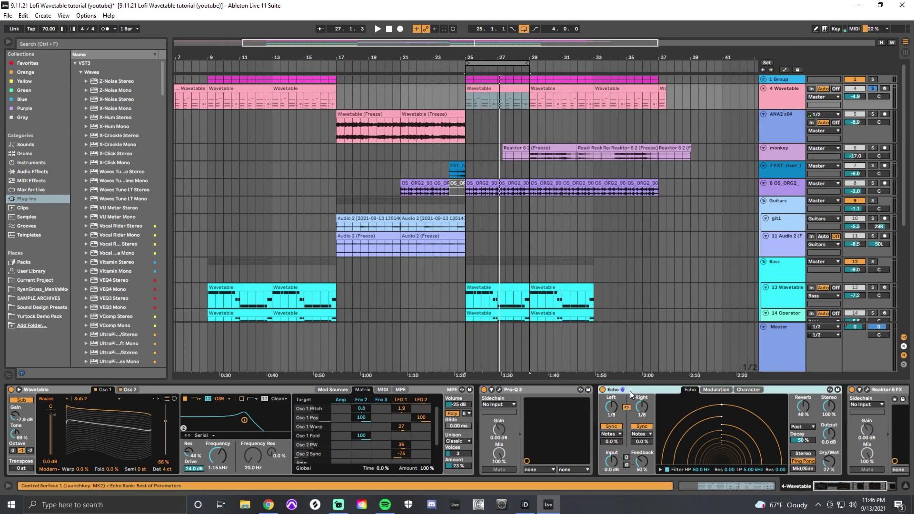
pyautogui.scroll(-3, 619, 410)
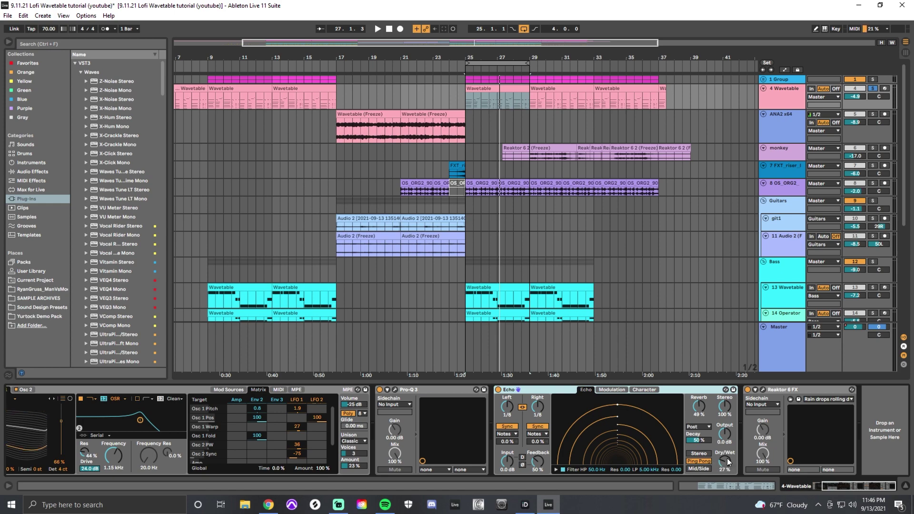
# Step: Open the Reaktor 6 FX window to examine the VHS ensemble's settings, keeping the device chain visible beneath it
pyautogui.click(763, 389)
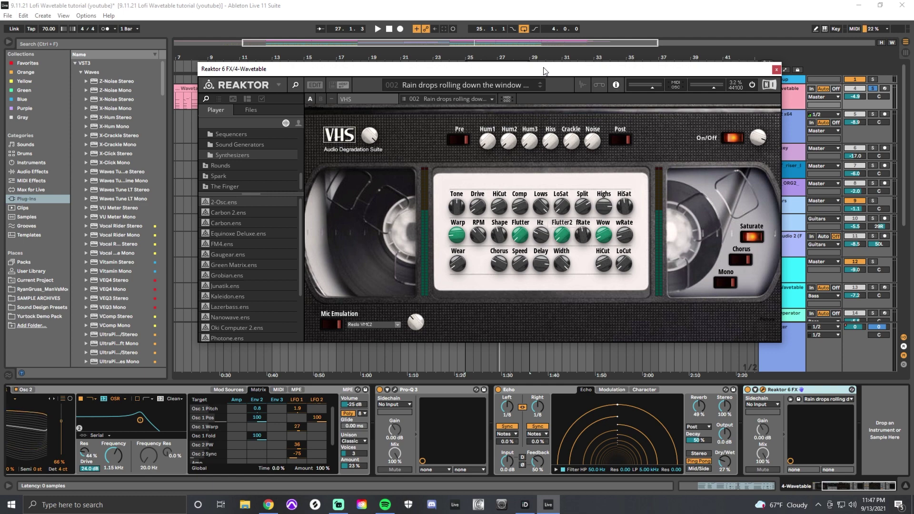
pyautogui.moveTo(485, 74); pyautogui.dragTo(472, 100)
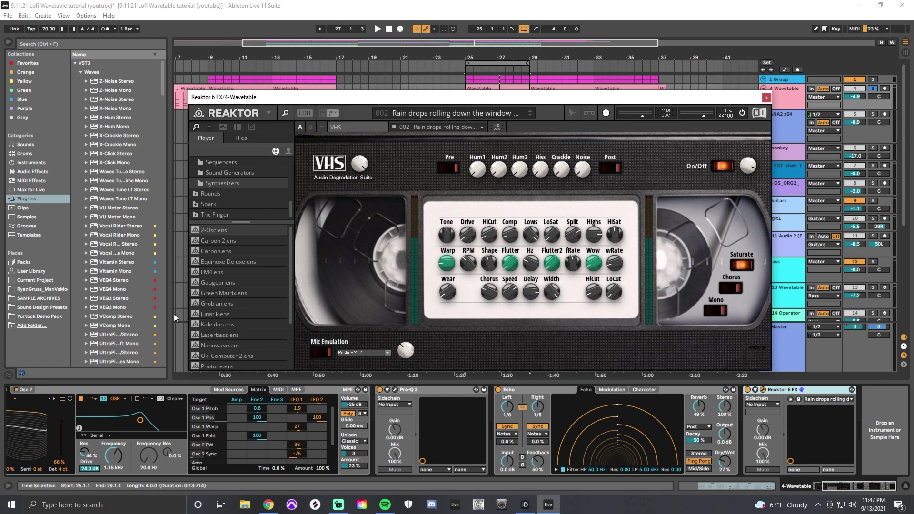
pyautogui.click(798, 394)
pyautogui.scroll(2, 799, 394)
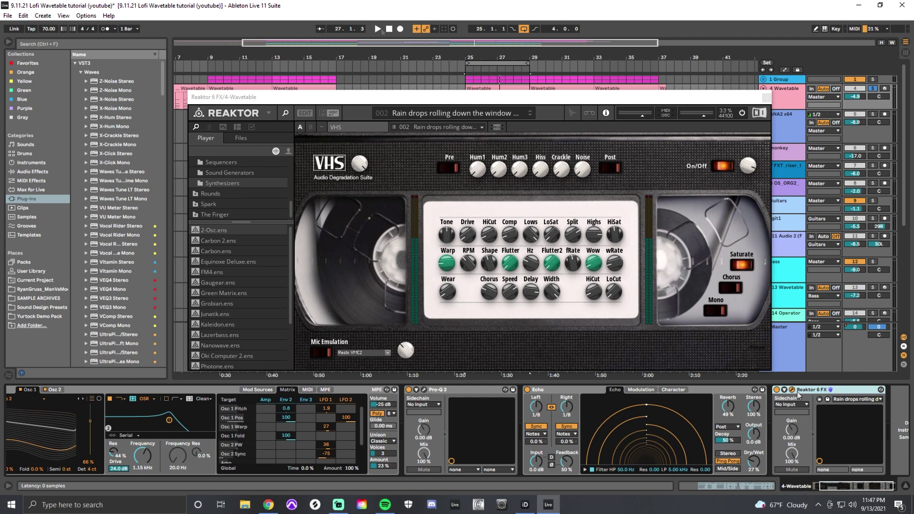
# Step: Play the loop and compare the sound with Reaktor 6 FX bypassed and re-enabled
pyautogui.click(379, 30)
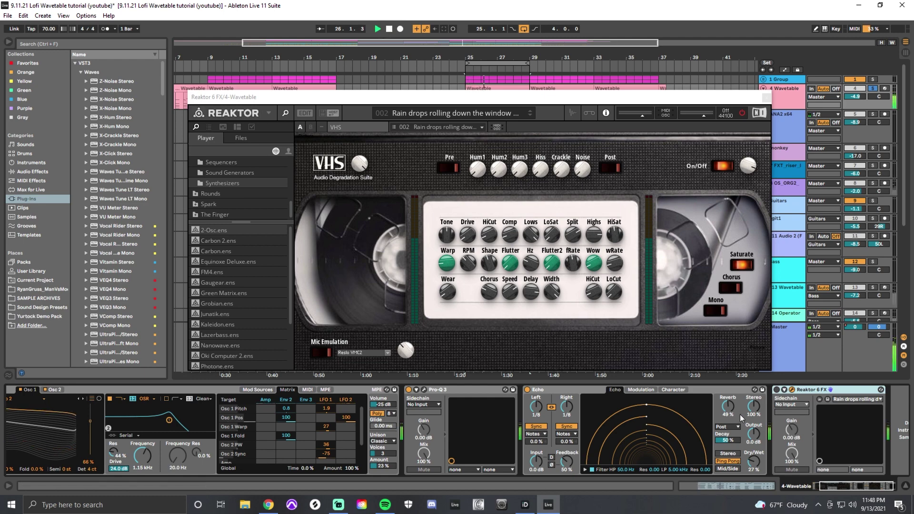
pyautogui.click(776, 391)
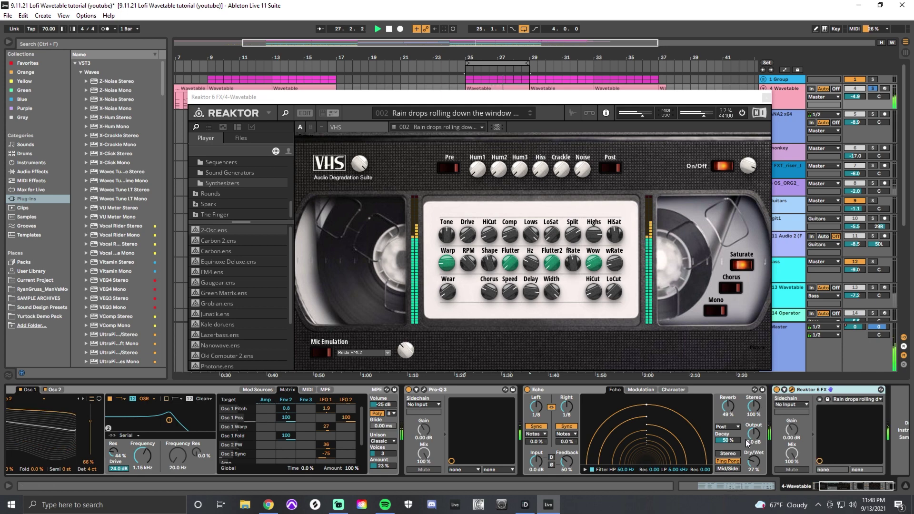